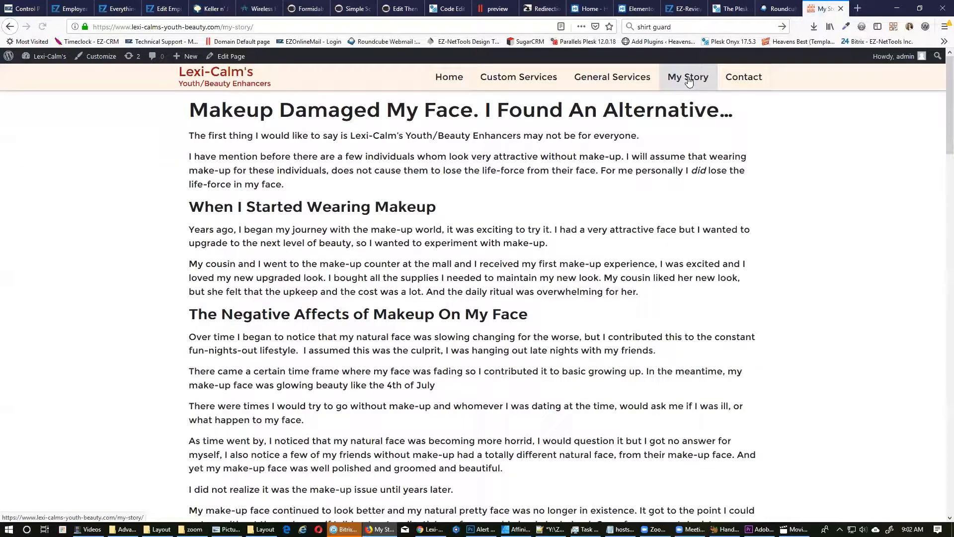
Open the My Story page for editing and compare its content in the Visual and Text views, finishing in Visual
left_click(225, 58)
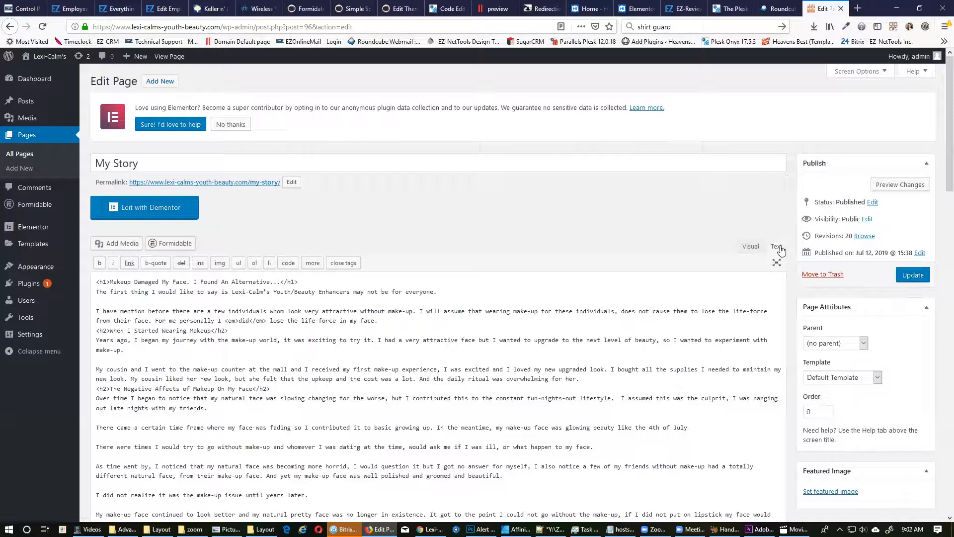
left_click(750, 246)
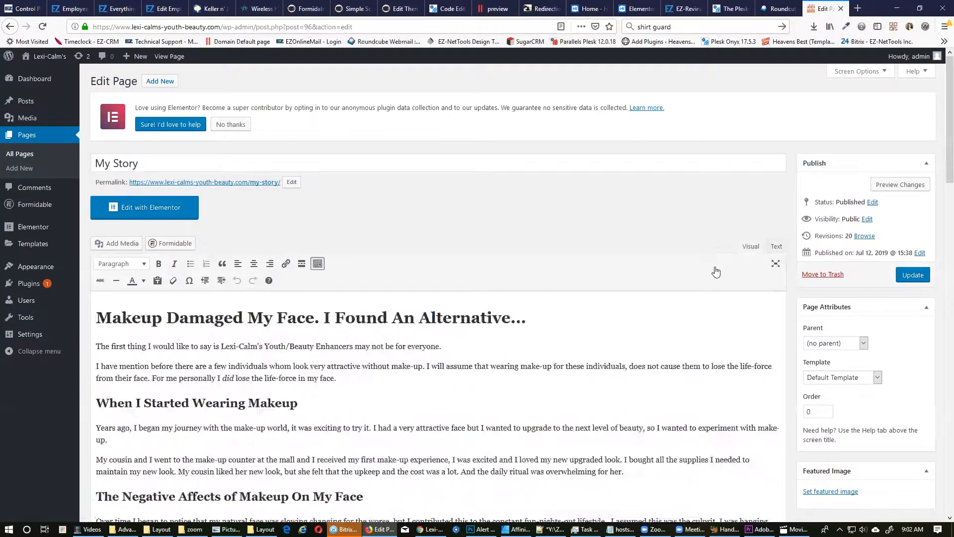
scroll(299, 224, "down", 5)
scroll(413, 270, "down", 5)
scroll(725, 170, "up", 10)
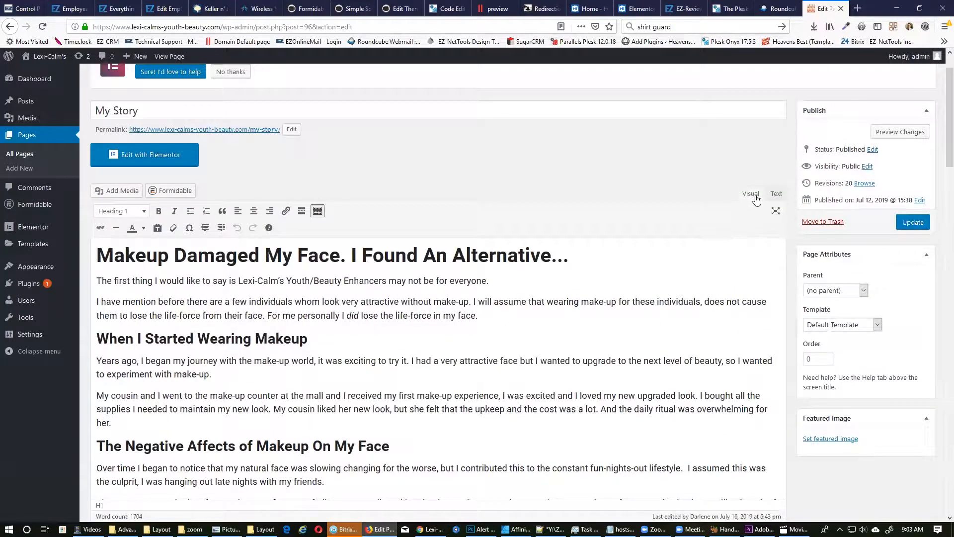
left_click(776, 194)
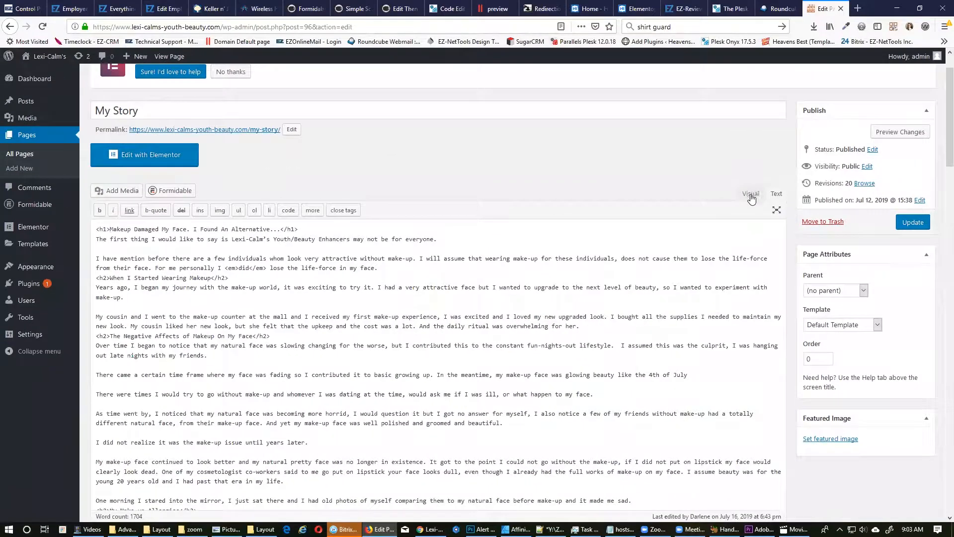
left_click(750, 194)
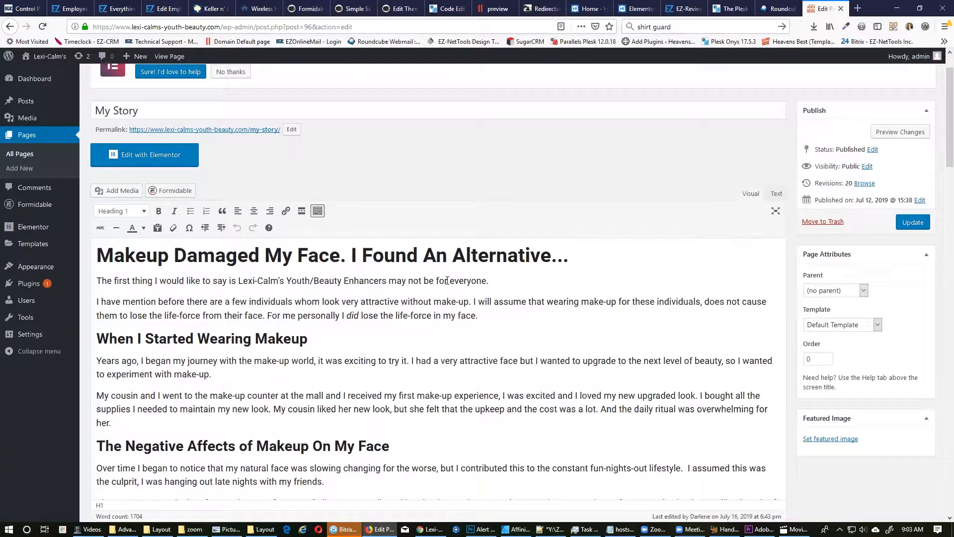
Add "hello." to the end of the first paragraph, update the My Story page, and check the added word on the live page
left_click(529, 278)
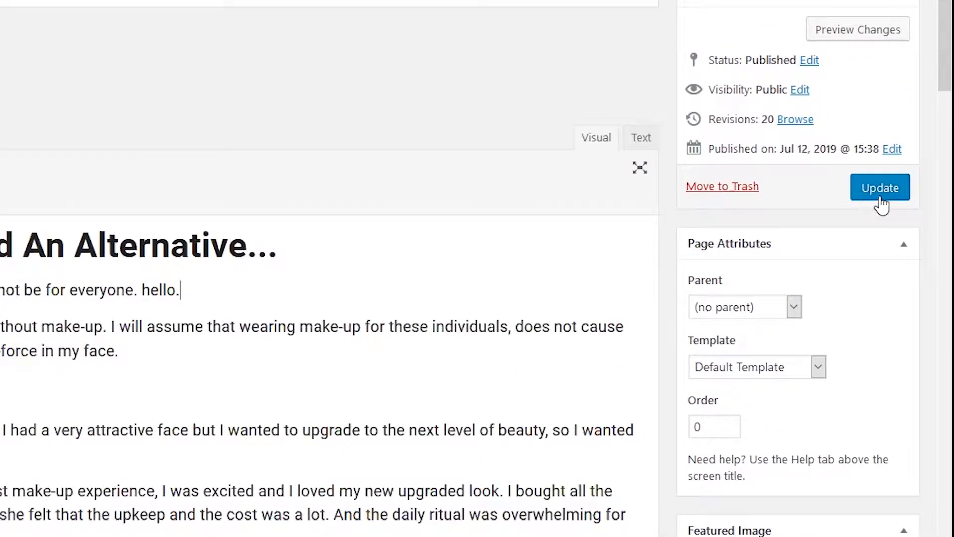
left_click(877, 188)
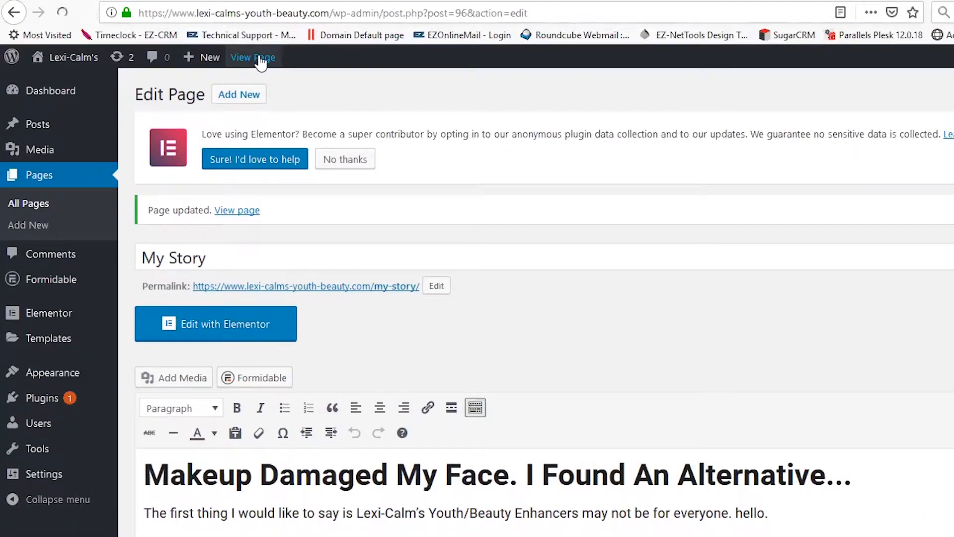
left_click(260, 58)
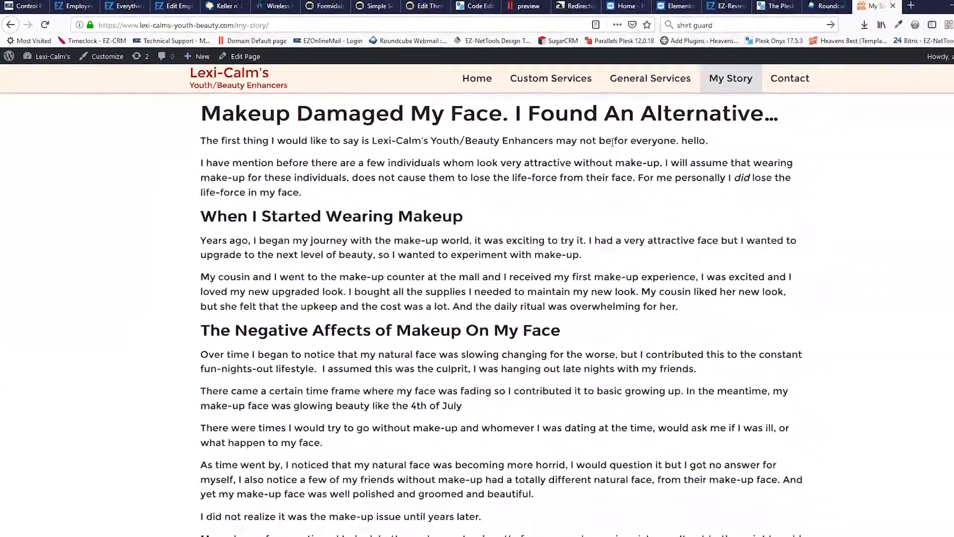
scroll(514, 350, "down", 5)
scroll(531, 294, "up", 4)
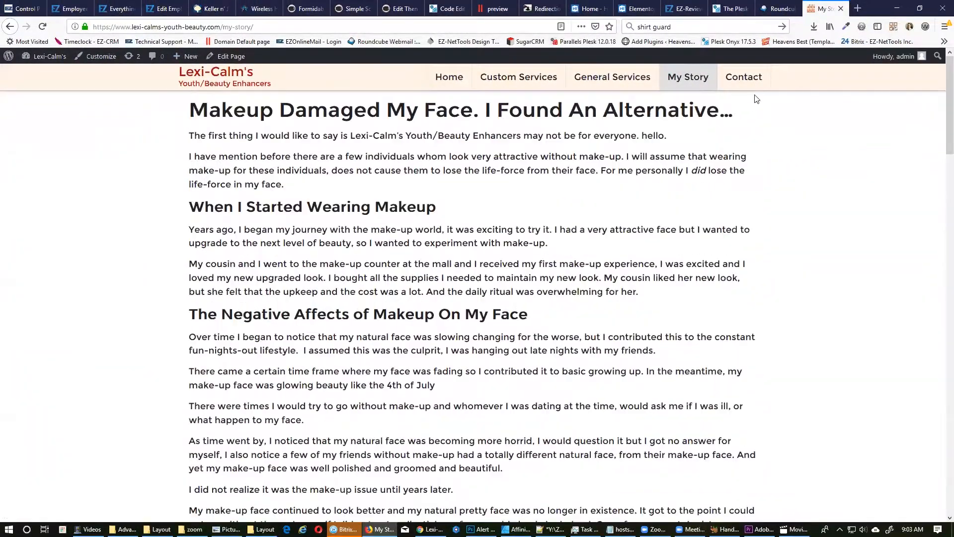
double_click(658, 134)
Reopen the My Story page for editing, remove "hello." from the first paragraph, and update the page
left_click(234, 58)
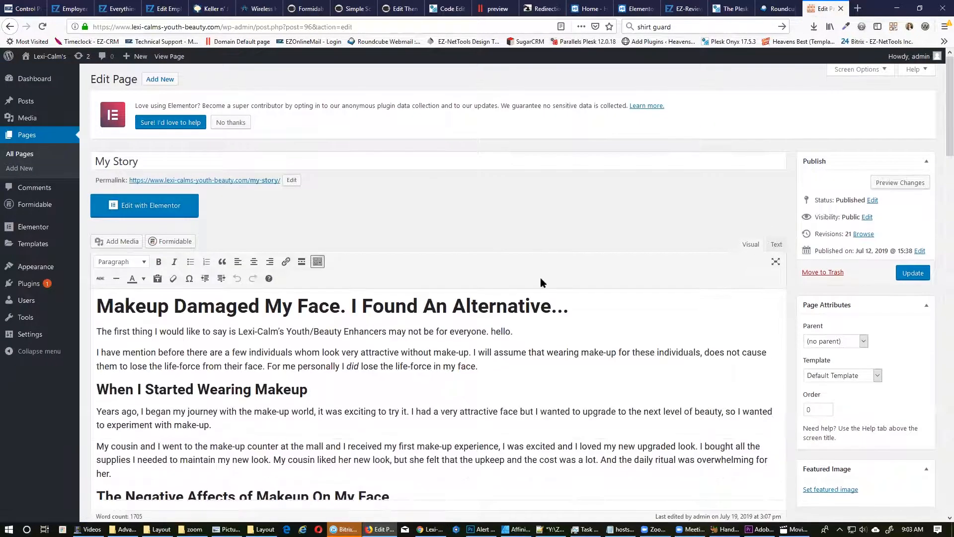
left_click_drag(506, 333, 492, 332)
key("BackSpace")
left_click(913, 273)
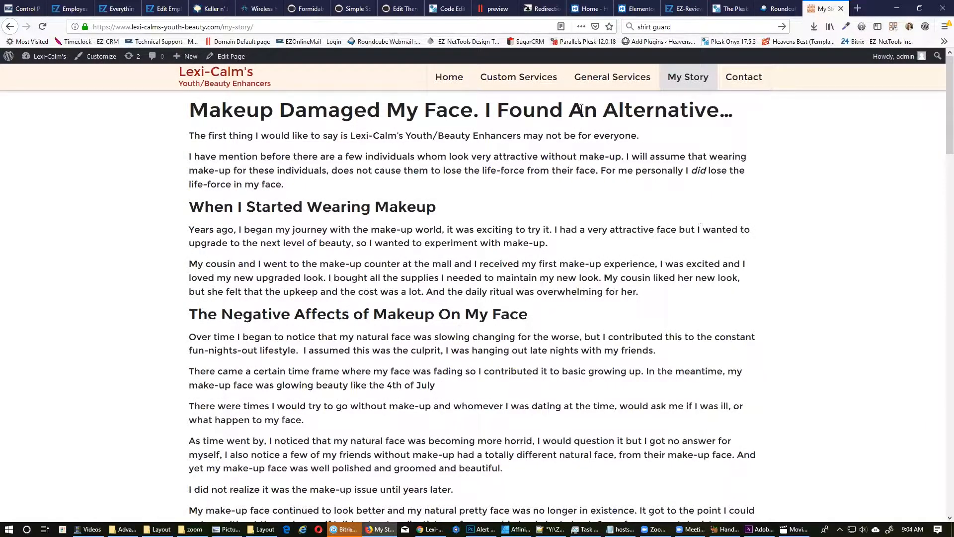
Visit the General Services page, go to the Custom Services page, and open it for editing with Elementor
left_click(588, 79)
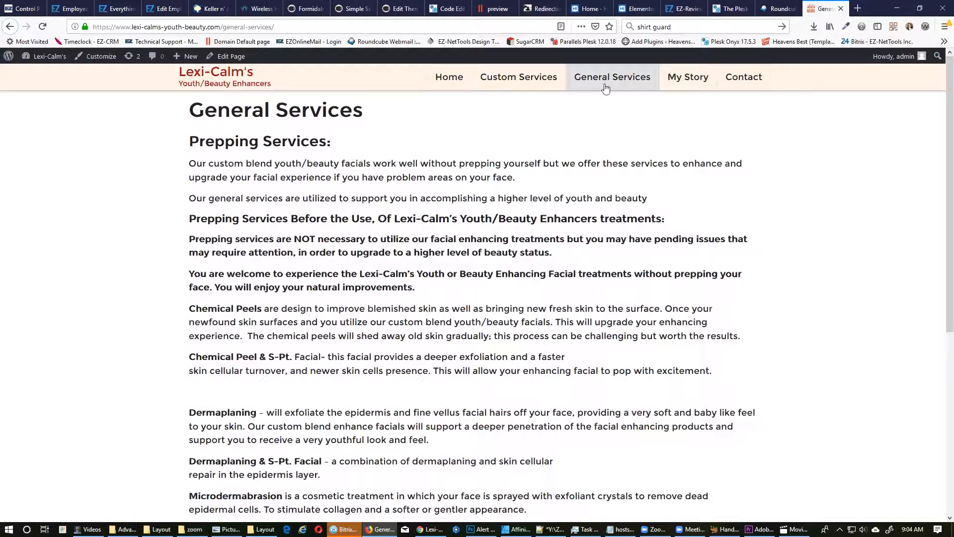
left_click(546, 84)
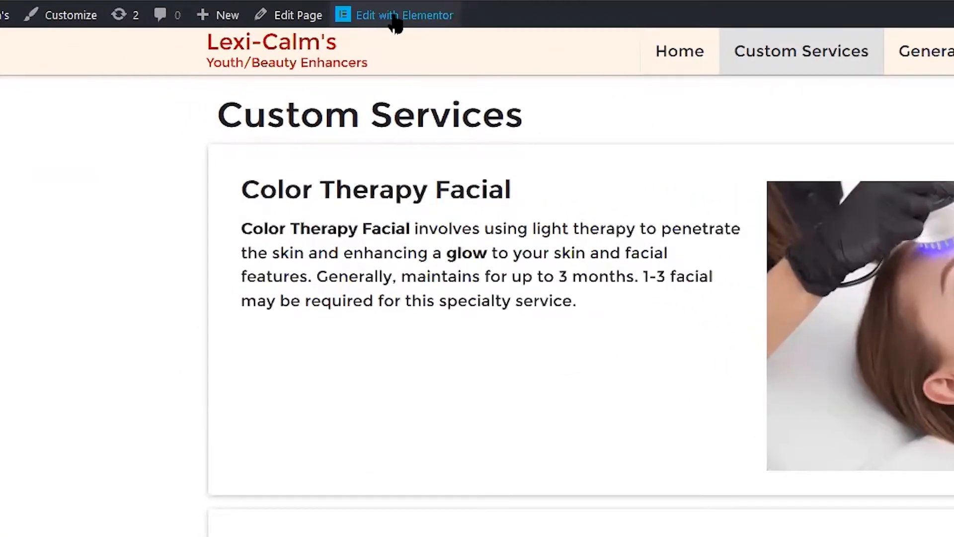
left_click(394, 19)
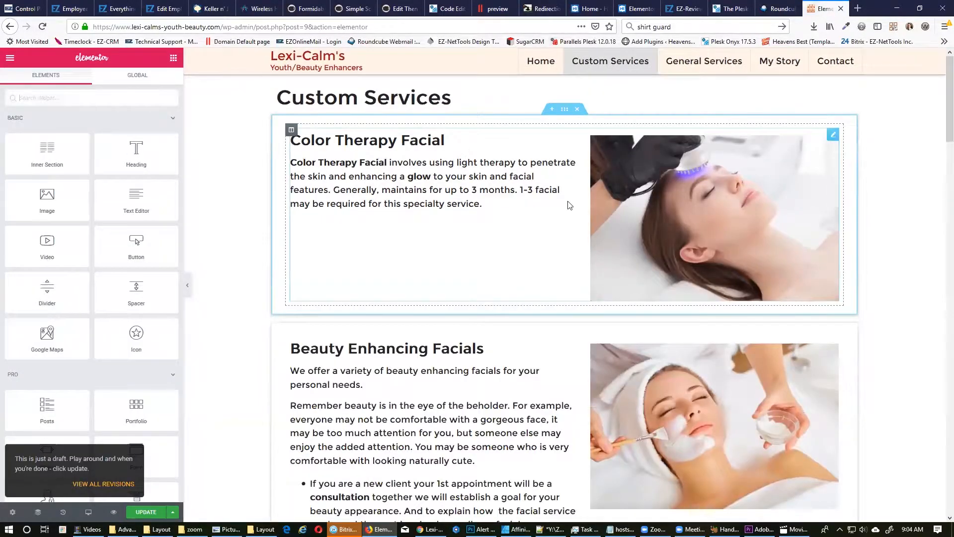
Try entering test text directly after "she looks healthier!" in the Photo B description and erase it
scroll(577, 201, "down", 9)
scroll(598, 199, "down", 12)
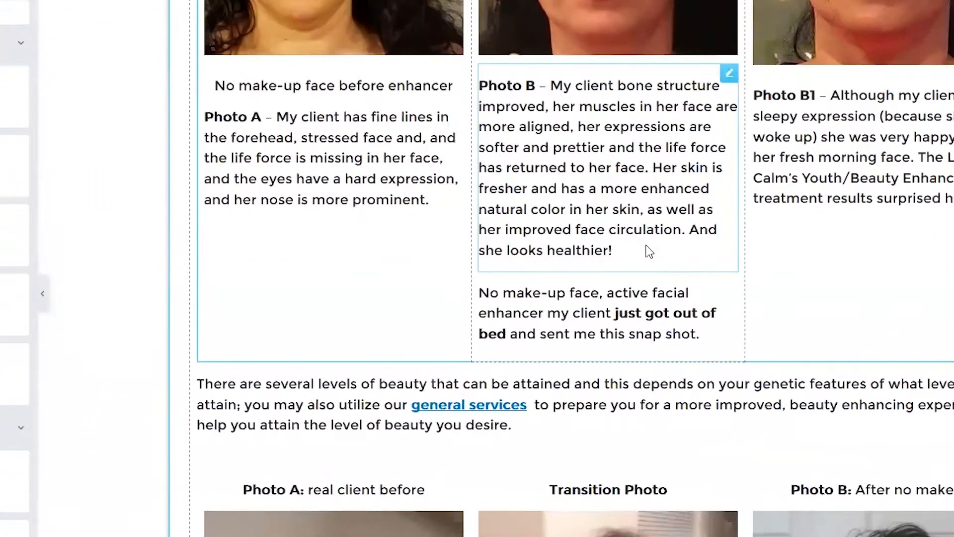
left_click(584, 254)
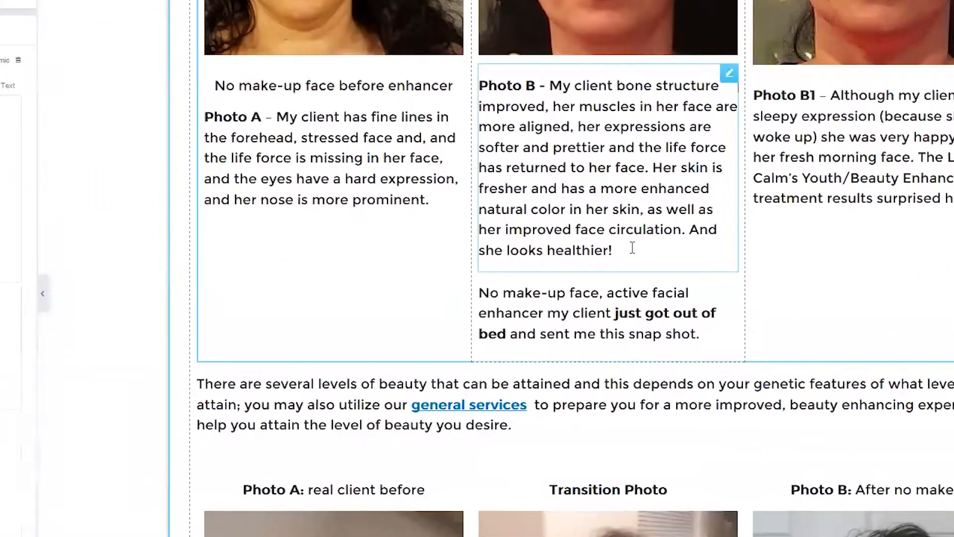
type("fgf")
key("BackSpace")
key("BackSpace")
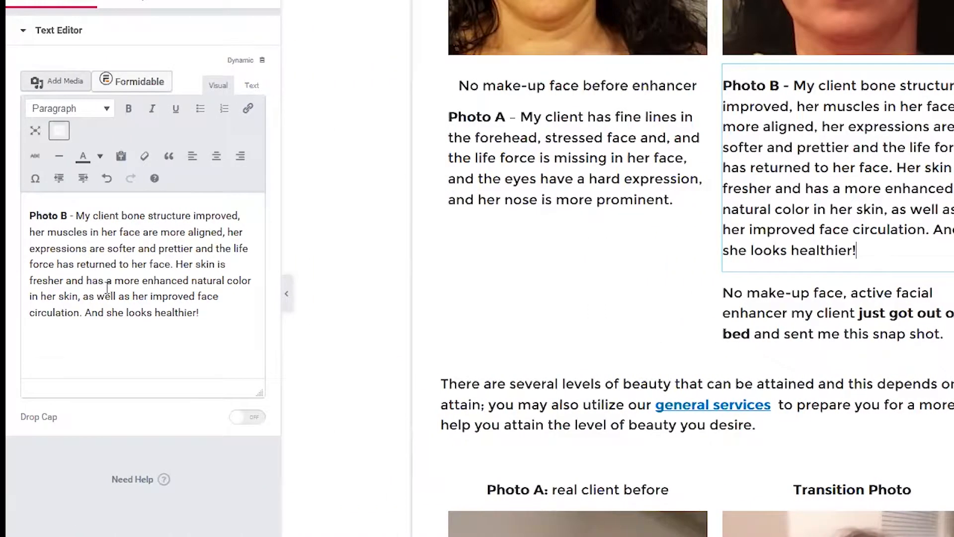
Place the cursor in the Photo B text inside the Elementor text editor and widen the editing panel
left_click(106, 287)
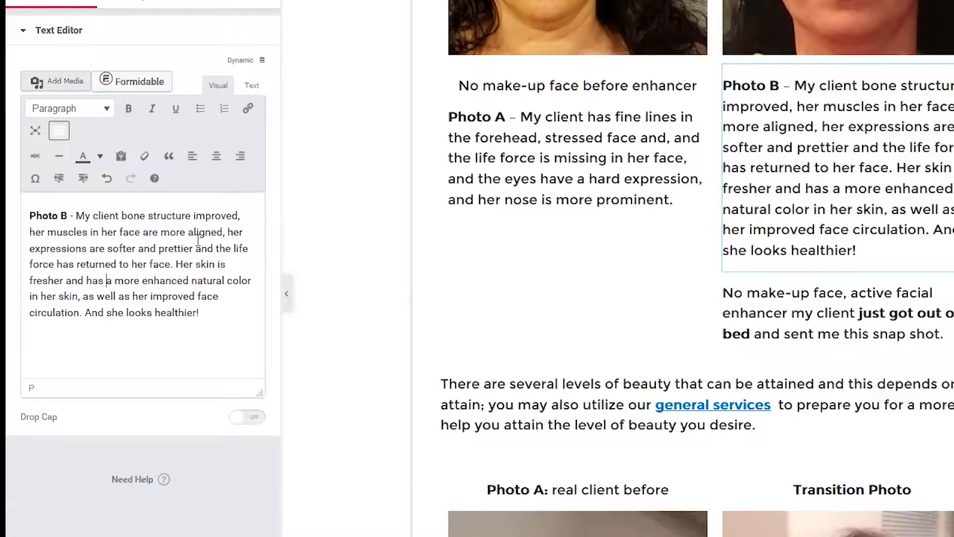
left_click_drag(280, 255, 351, 256)
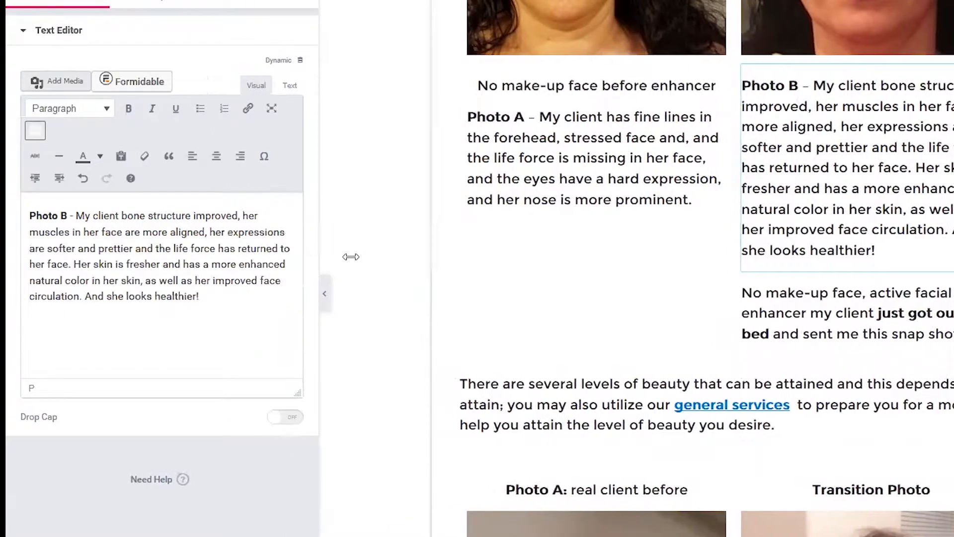
left_click(144, 241)
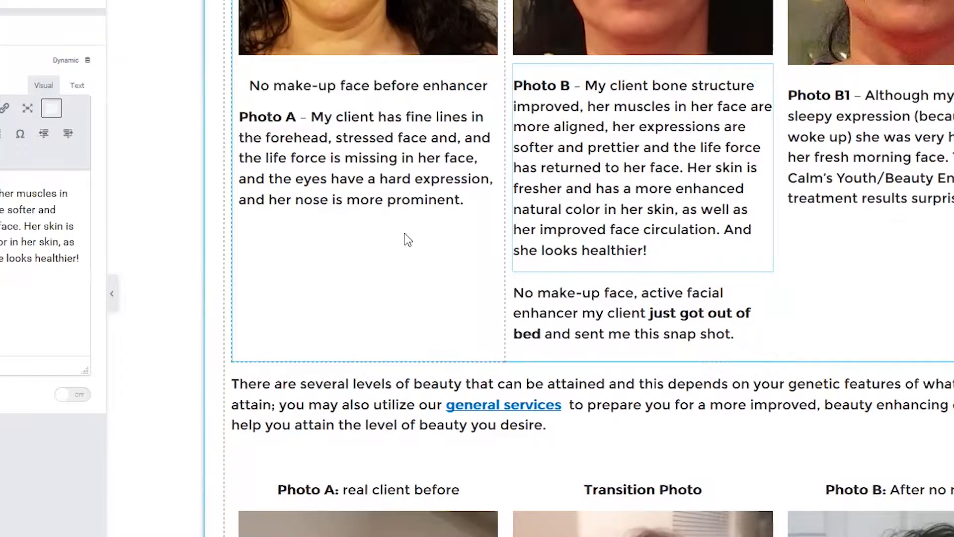
Append an asterisk after "she looks healthier!" in the Photo B description and update the page
left_click(715, 256)
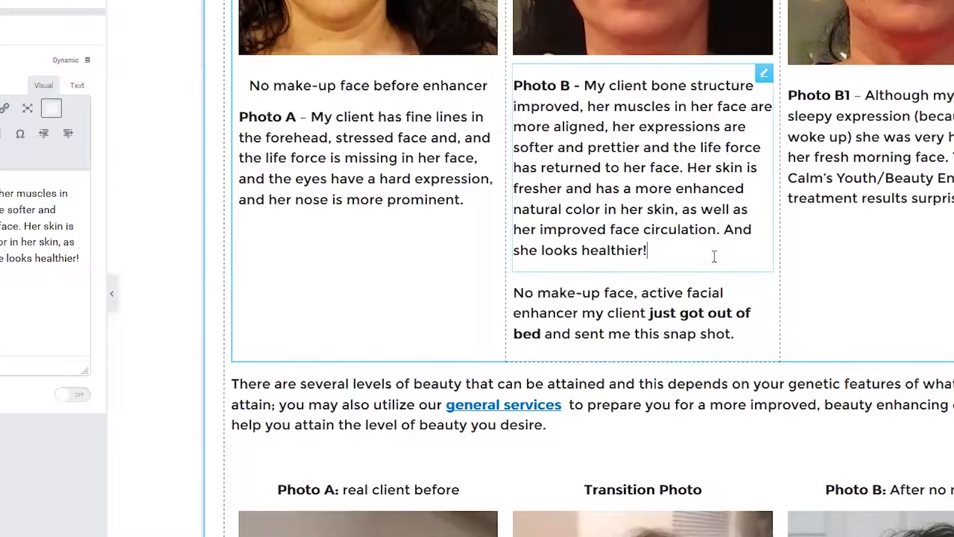
type("*")
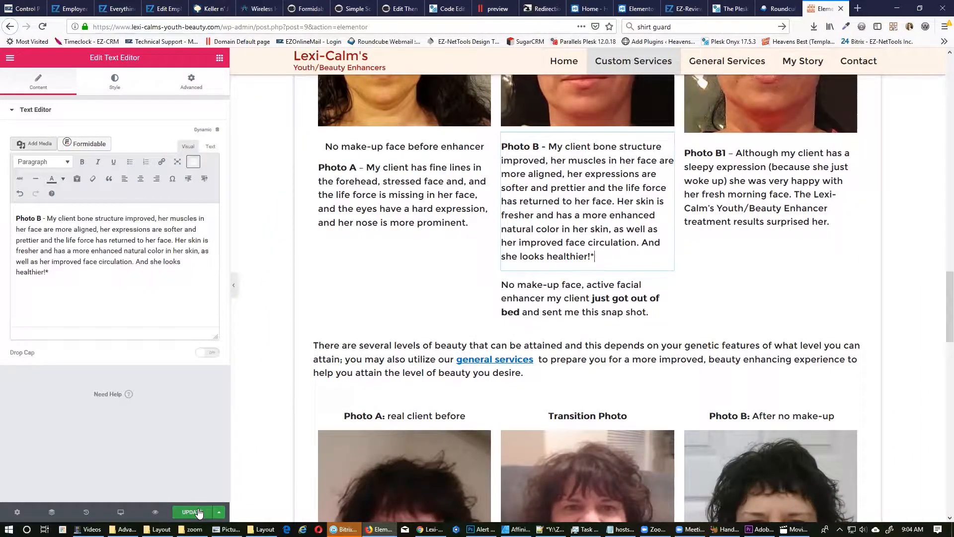
left_click(199, 512)
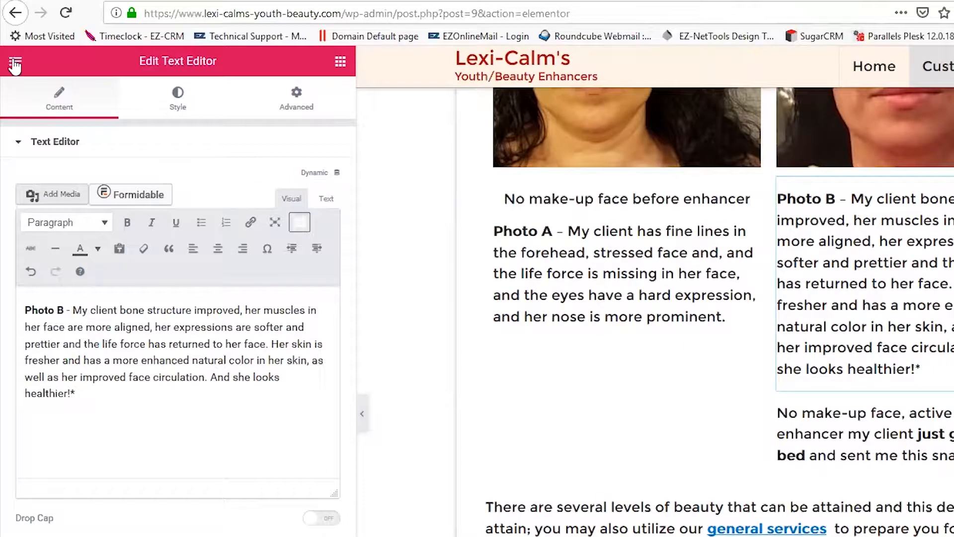
Leave Elementor for the live Custom Services page and look through it for the edited Photo B description
left_click(17, 63)
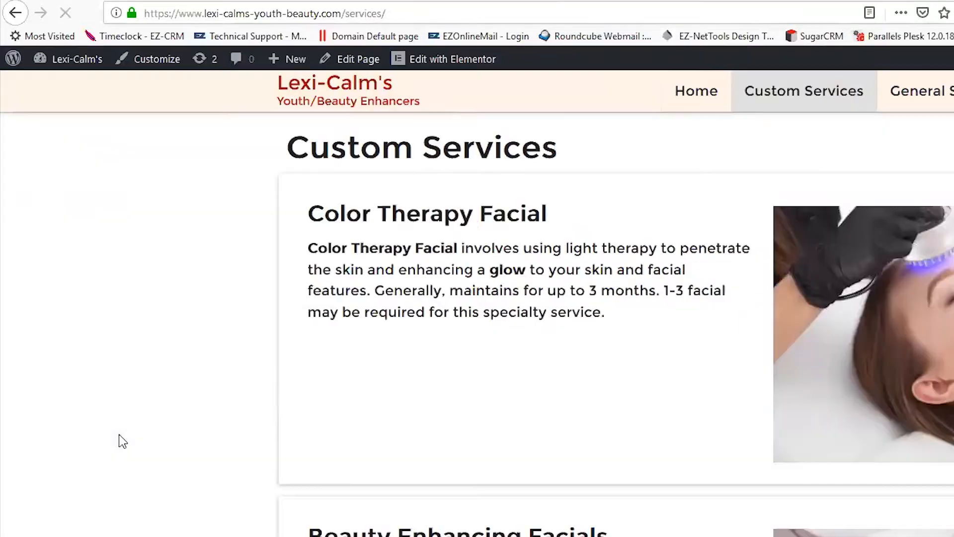
scroll(445, 231, "down", 5)
scroll(445, 232, "down", 20)
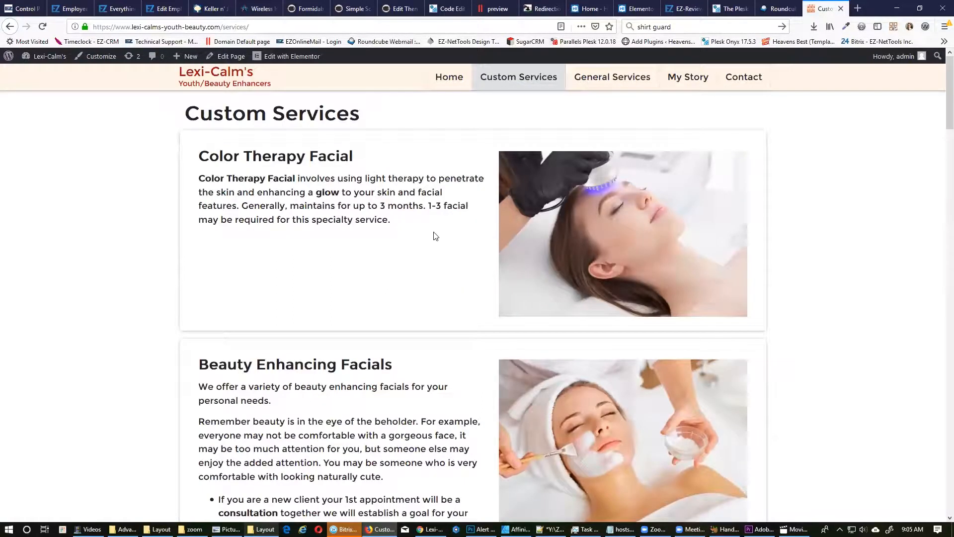
Reopen the Custom Services page in Elementor and delete the asterisk at the end of the Photo B description
left_click(286, 57)
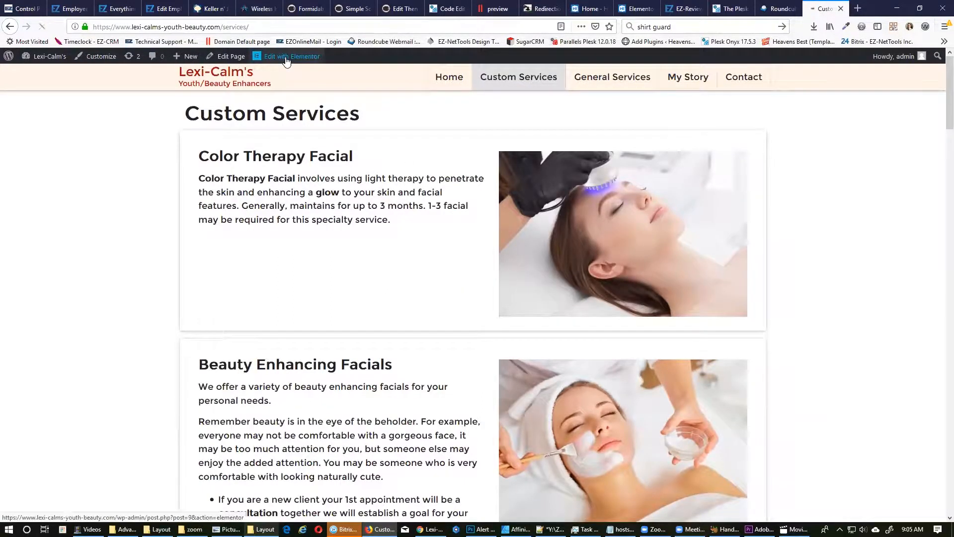
scroll(547, 308, "down", 15)
scroll(563, 310, "down", 12)
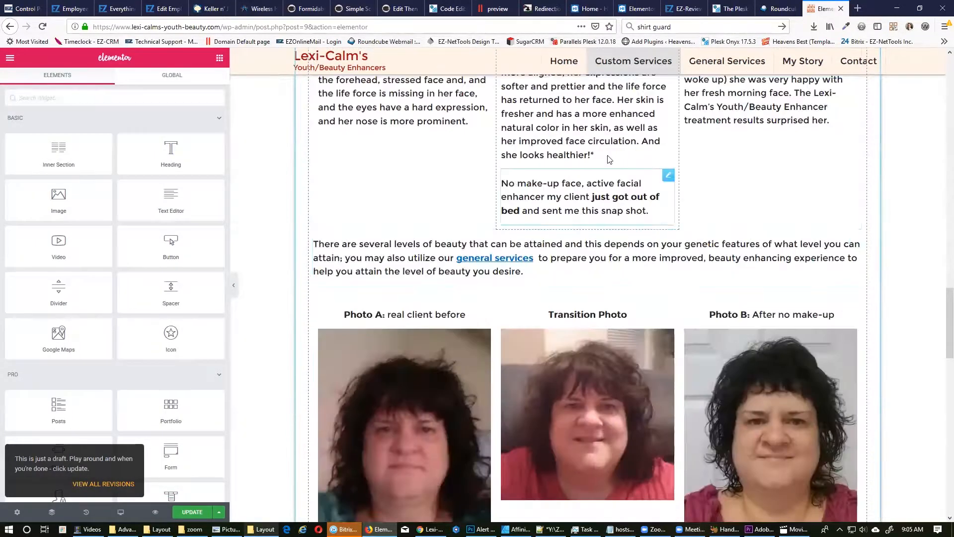
left_click(604, 156)
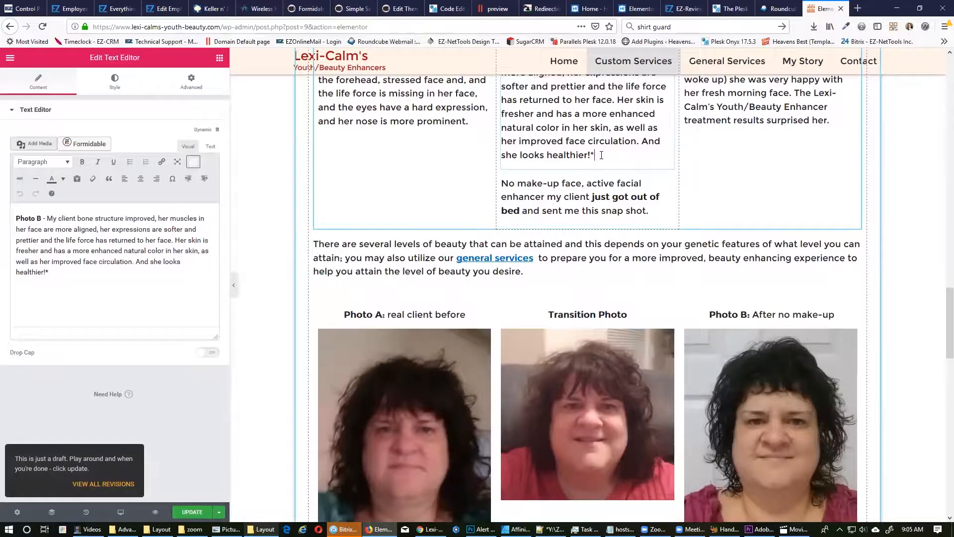
key("BackSpace")
Try the Photo B text block in the Additional Photo column and return it beneath the "just got out of bed" text in the middle column
scroll(678, 199, "up", 4)
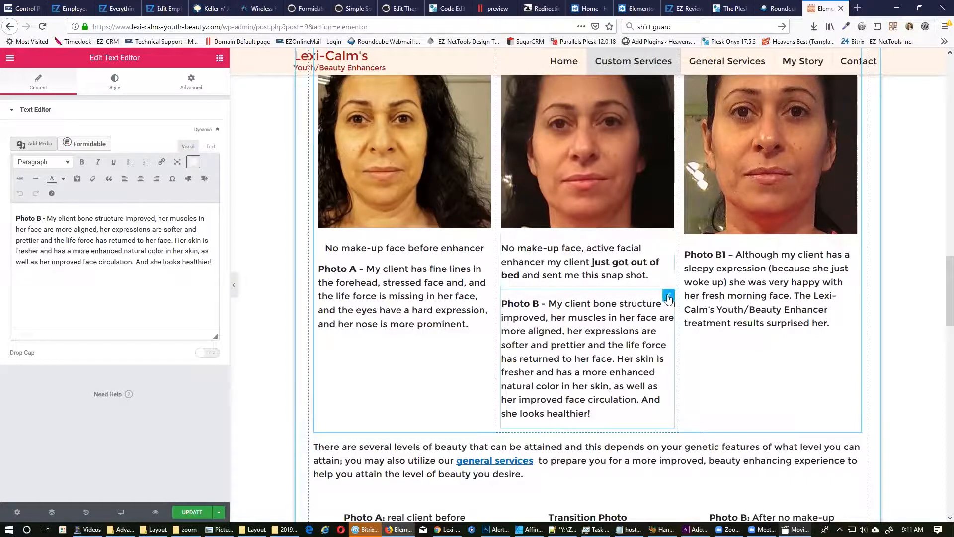
left_click_drag(669, 298, 720, 251)
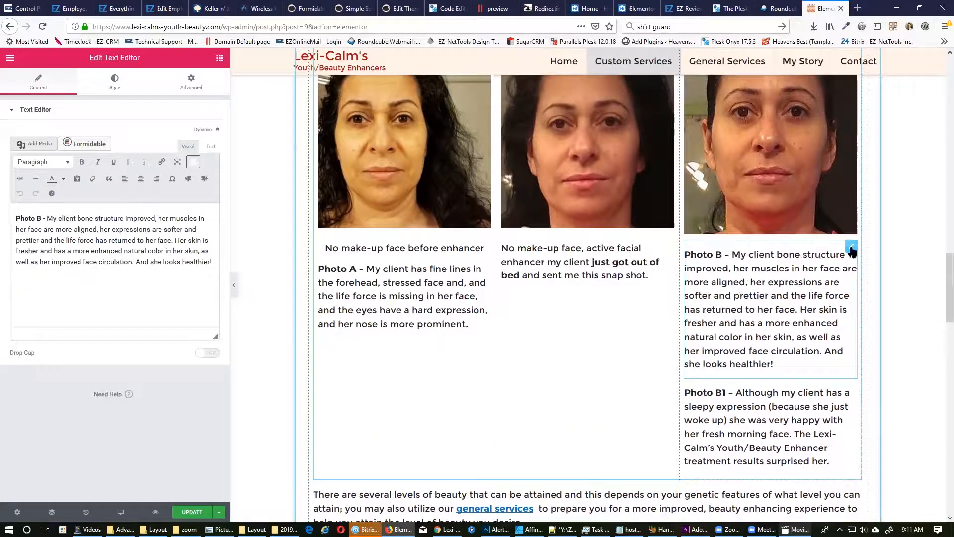
left_click_drag(851, 247, 774, 325)
left_click_drag(851, 347, 545, 300)
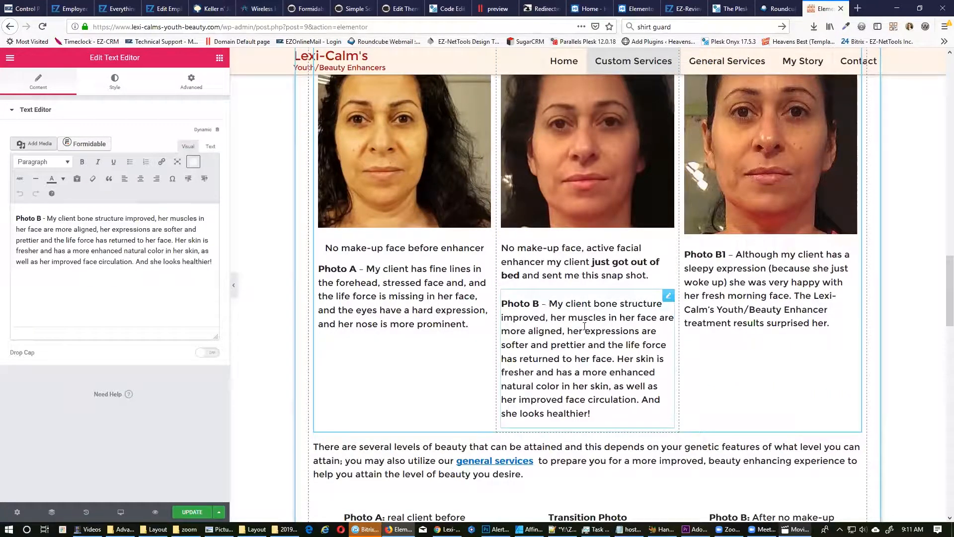
Swap the Real Client – After column with the Additional Photo column and restore it to the middle
scroll(643, 314, "up", 2)
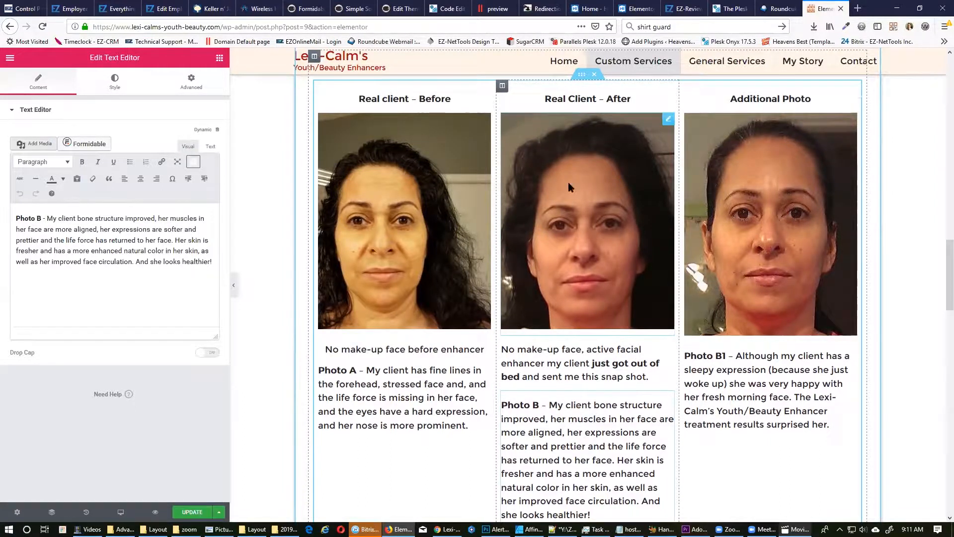
scroll(570, 187, "up", 2)
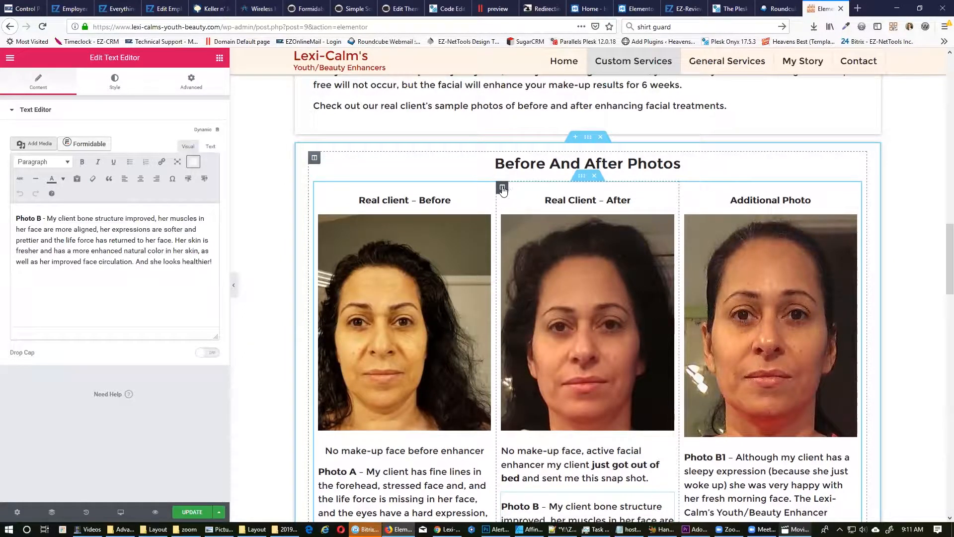
left_click_drag(502, 189, 752, 212)
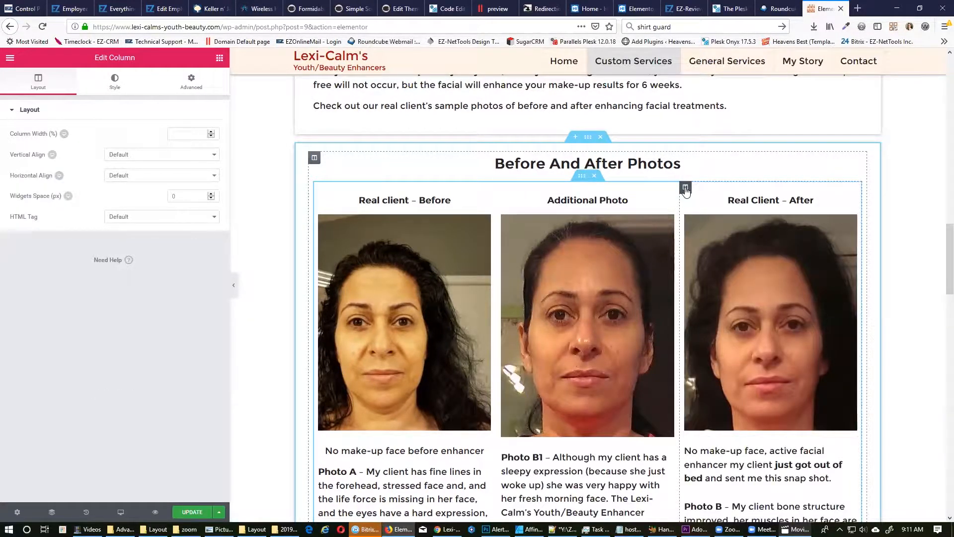
left_click_drag(685, 187, 524, 196)
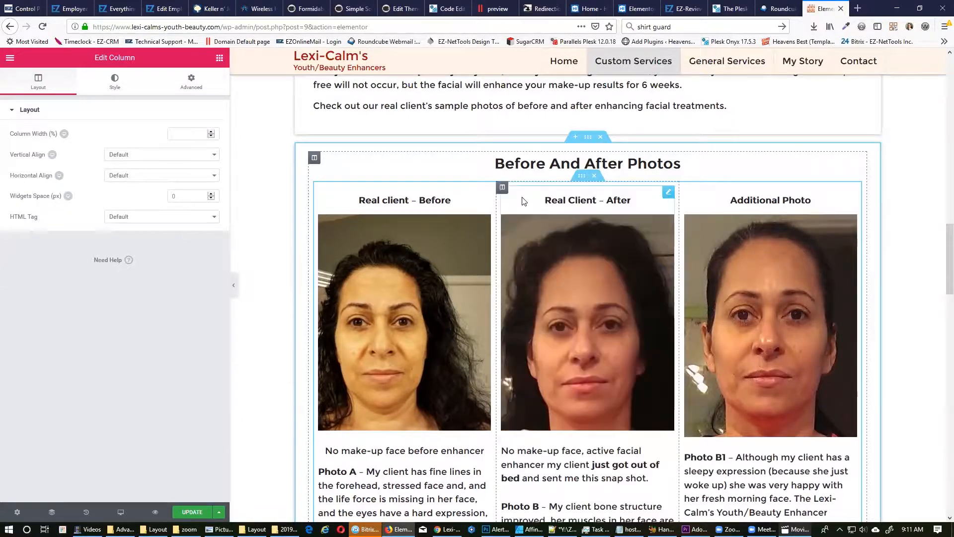
Look through the client photos and descriptions in the Before And After Photos section, down to the two-column Photo A and Photo B comparison
scroll(610, 244, "down", 5)
scroll(611, 244, "down", 15)
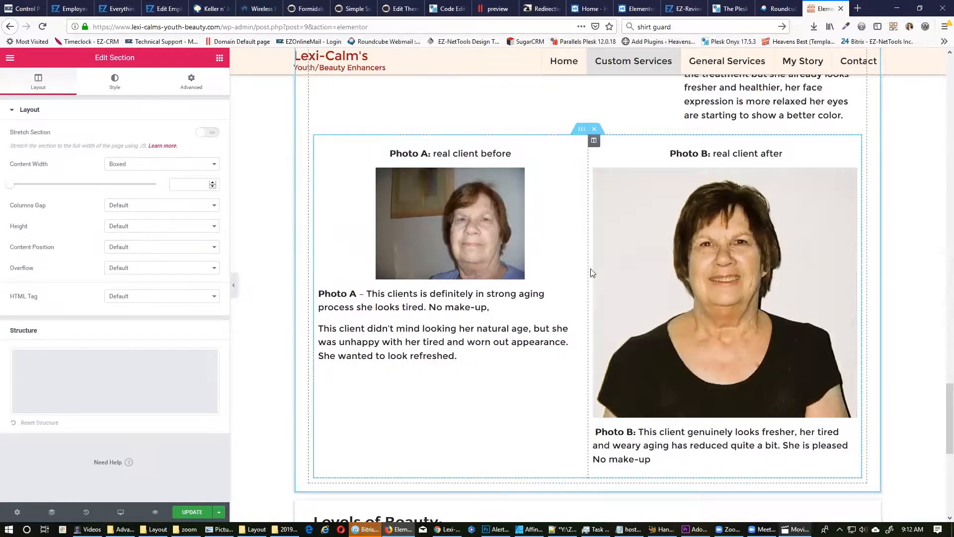
scroll(590, 269, "up", 15)
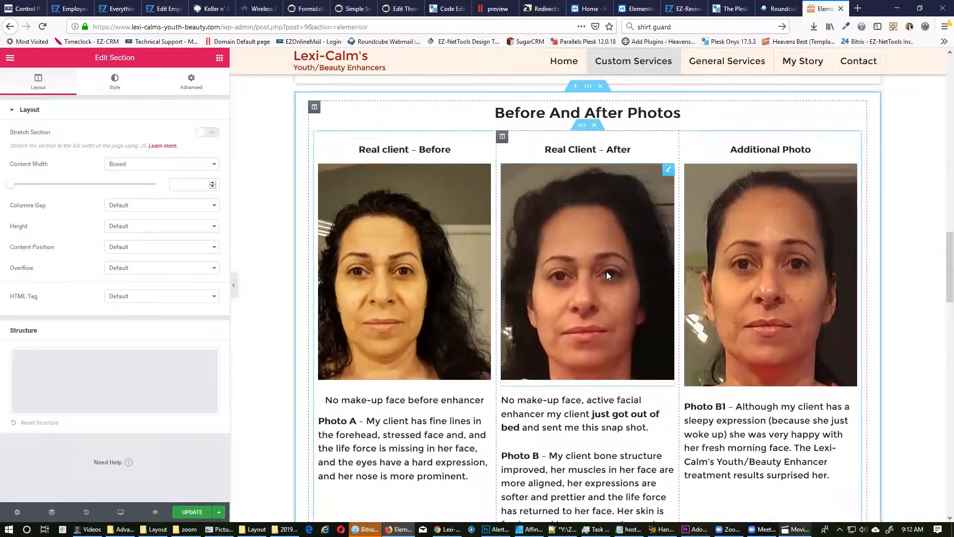
scroll(606, 272, "up", 8)
scroll(629, 217, "down", 12)
scroll(629, 218, "down", 15)
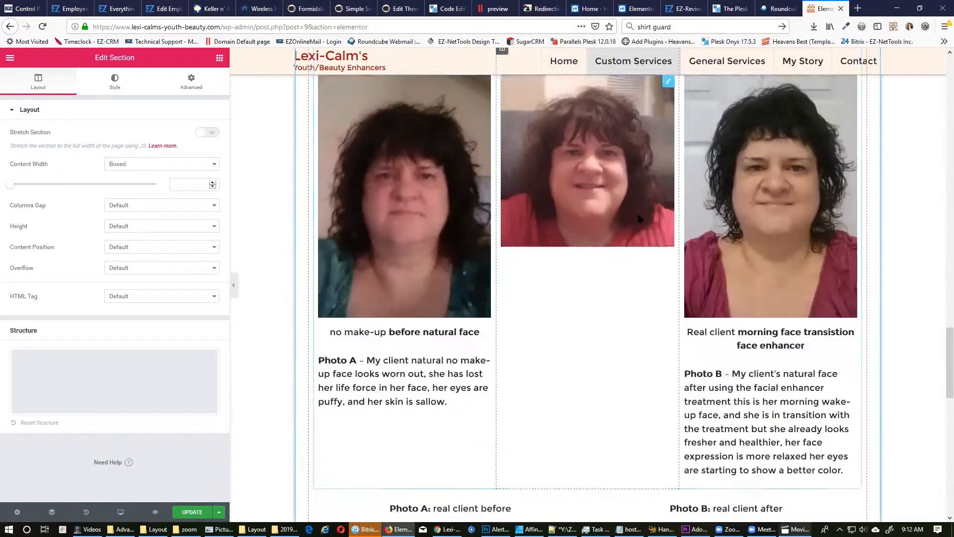
scroll(600, 302, "up", 10)
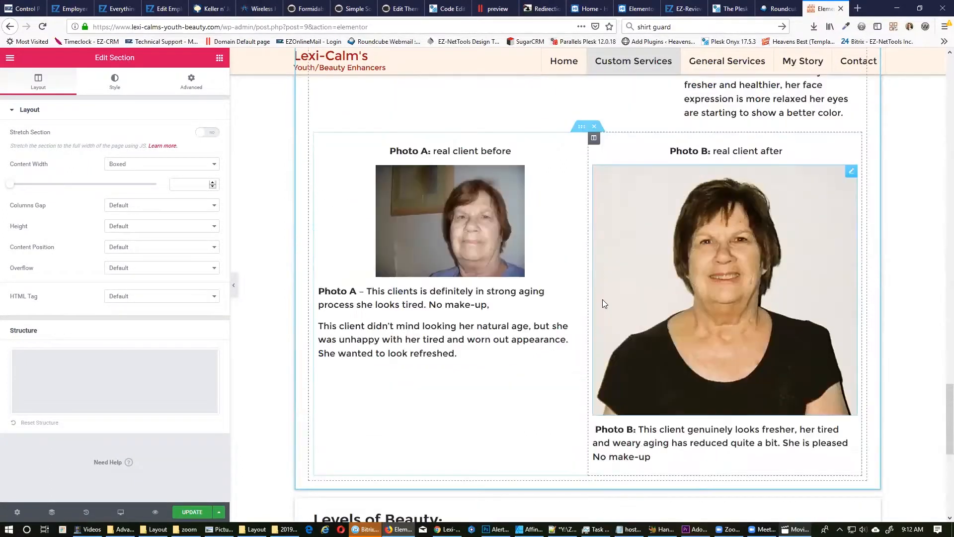
scroll(550, 235, "down", 5)
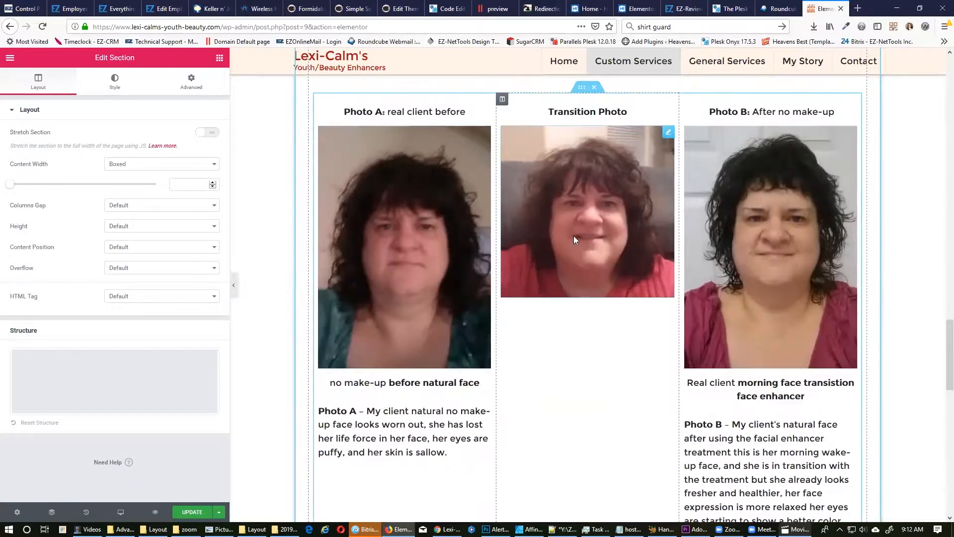
Try the sunny-morning picture from the media library as the Photo A image beside the Transition Photo, and undo the replacement
left_click(396, 204)
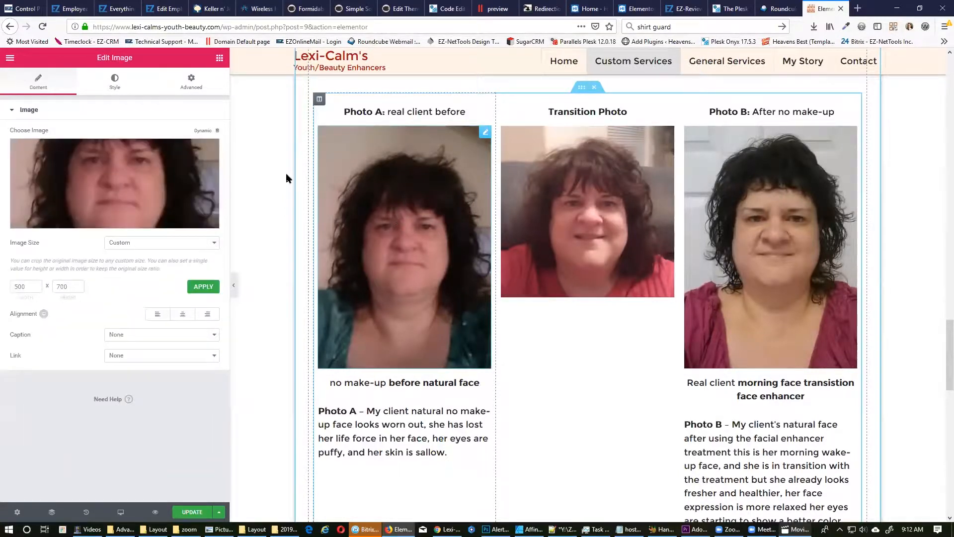
left_click(87, 179)
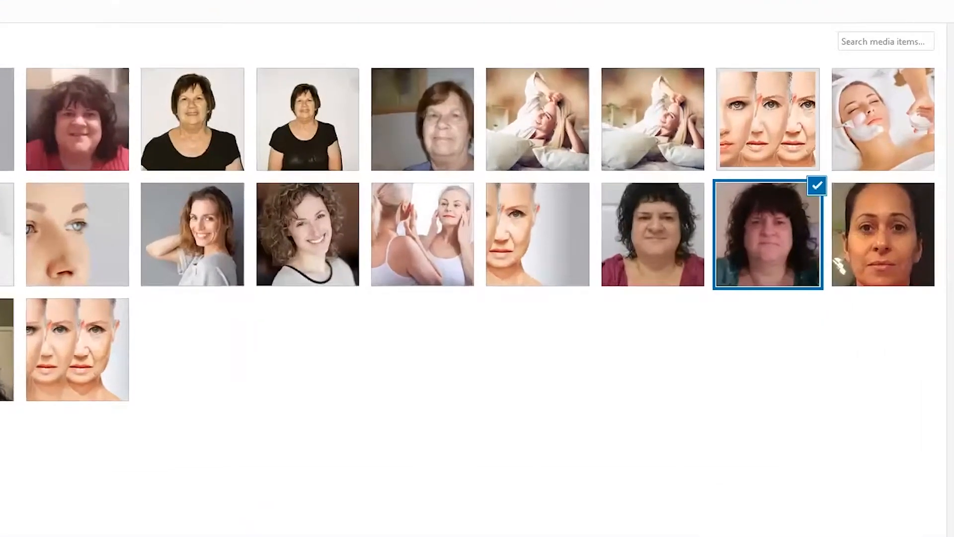
left_click(636, 109)
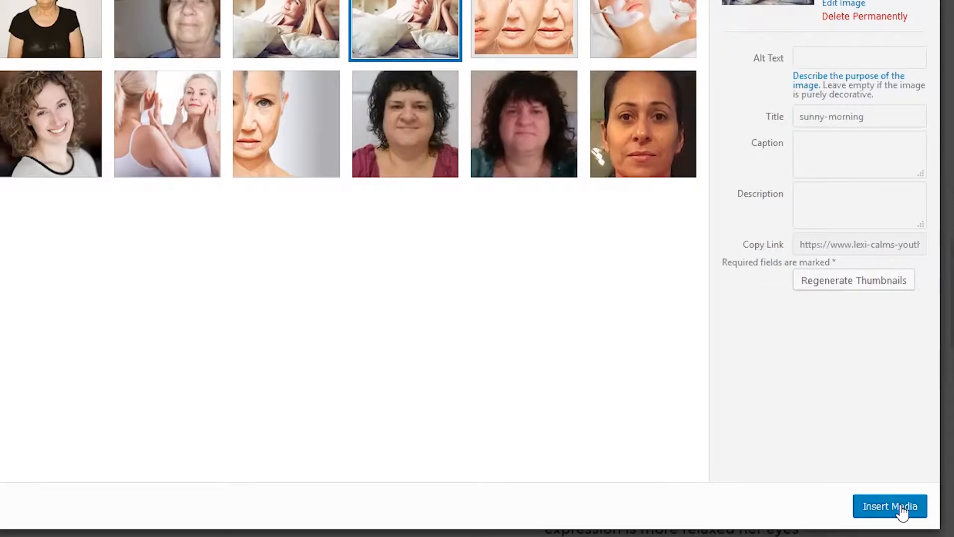
left_click(902, 512)
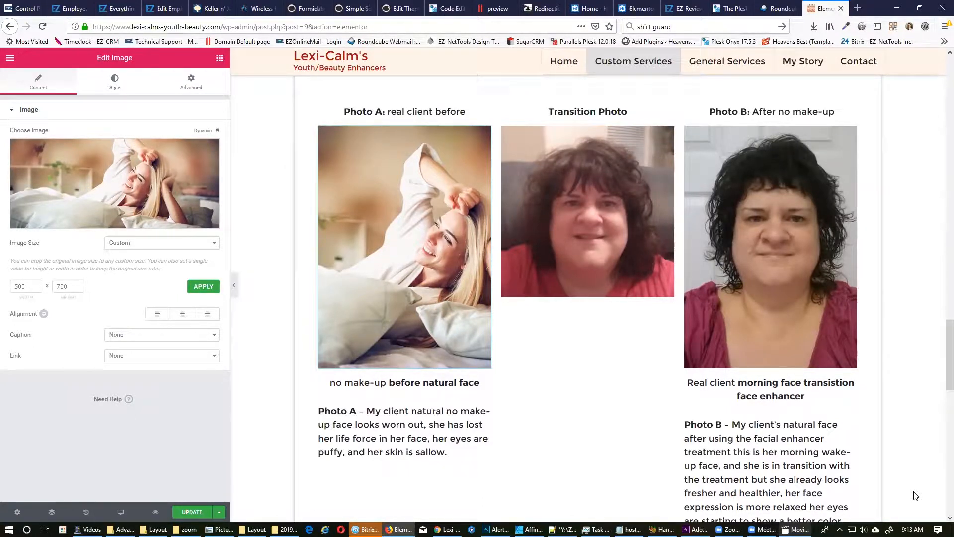
key("ctrl+z")
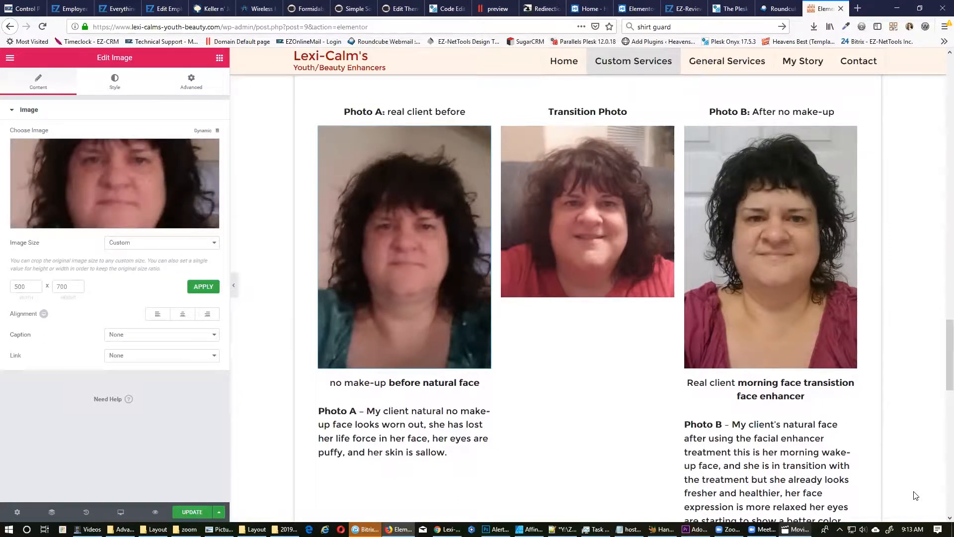
Update the Custom Services page and leave Elementor to view the live page
scroll(634, 351, "up", 14)
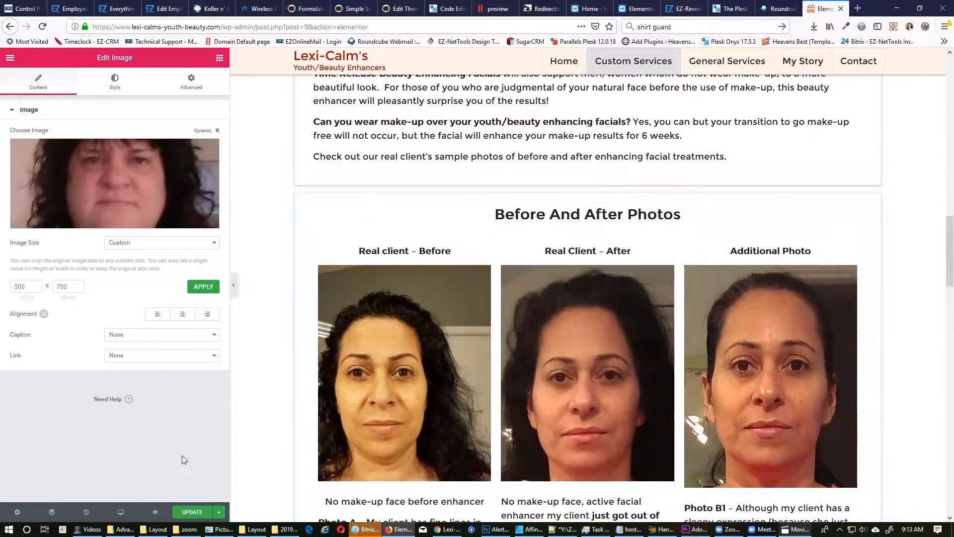
left_click(190, 512)
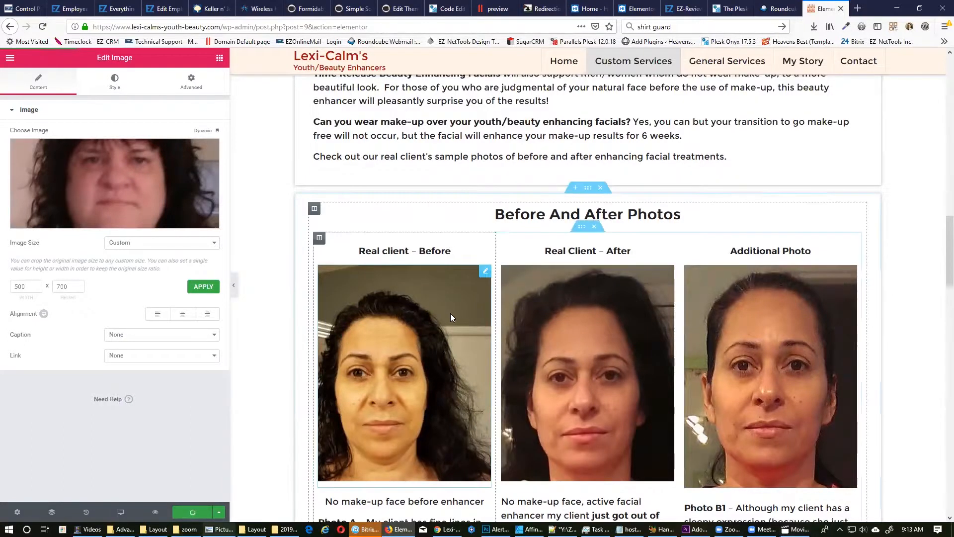
left_click(10, 59)
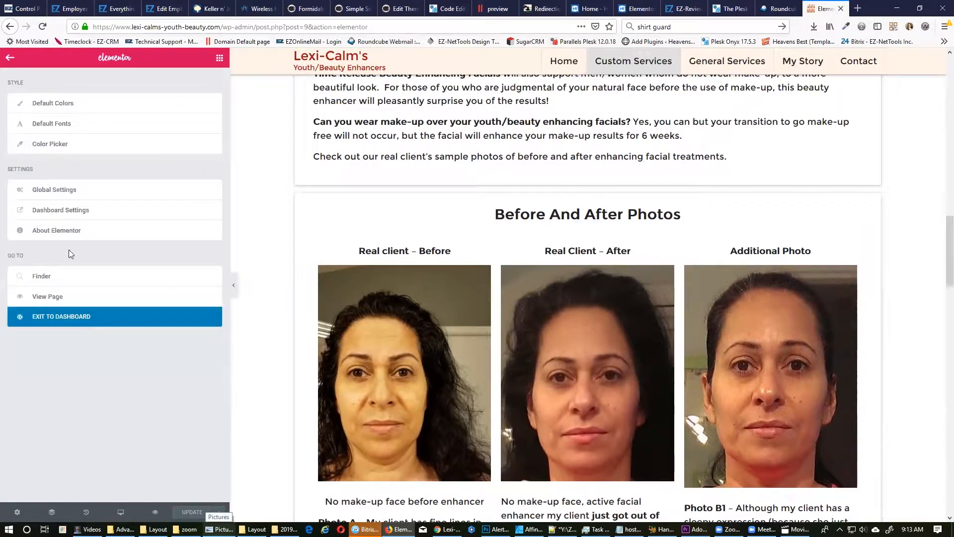
left_click(63, 299)
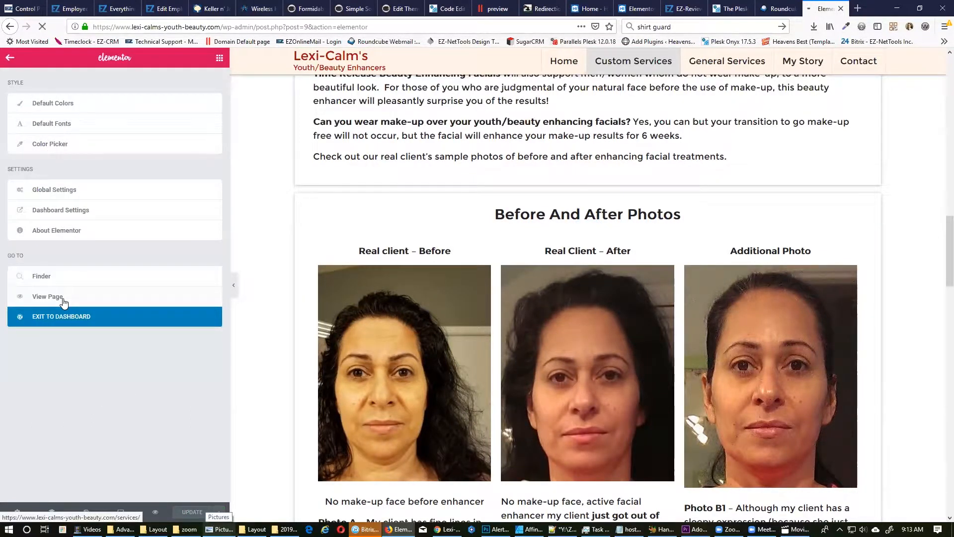